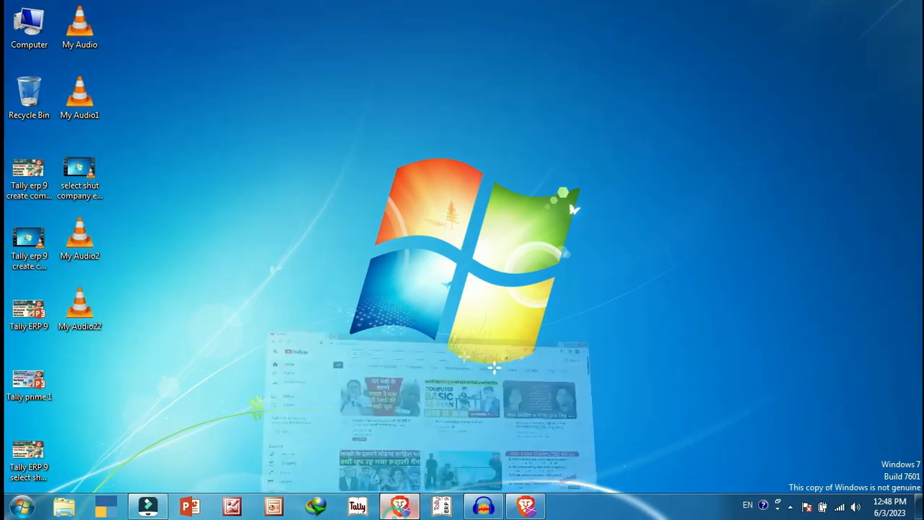
Search YouTube for "anupam computer".
text(anupam v)
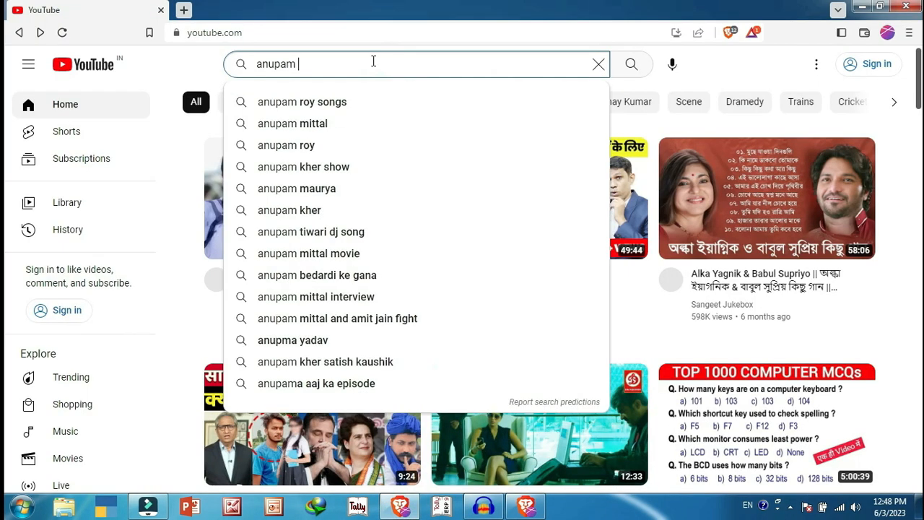
key(BackSpace)
text(computer)
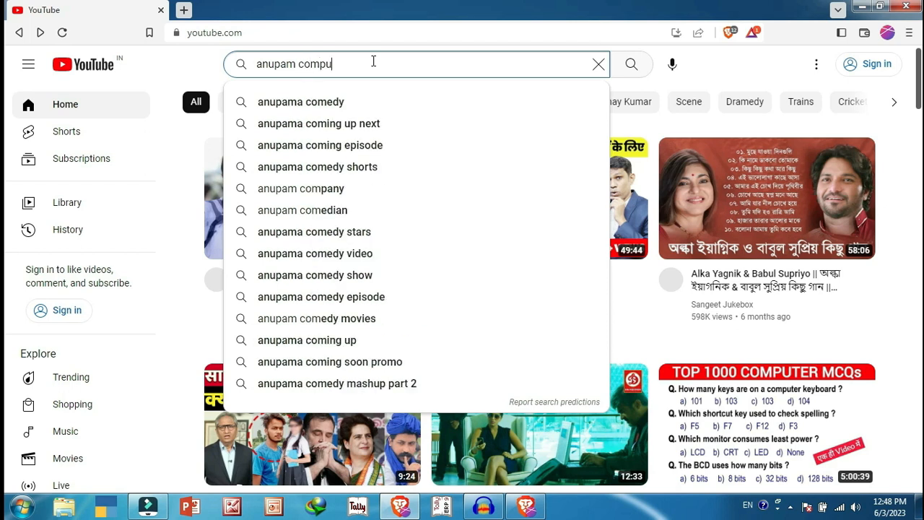
key(Return)
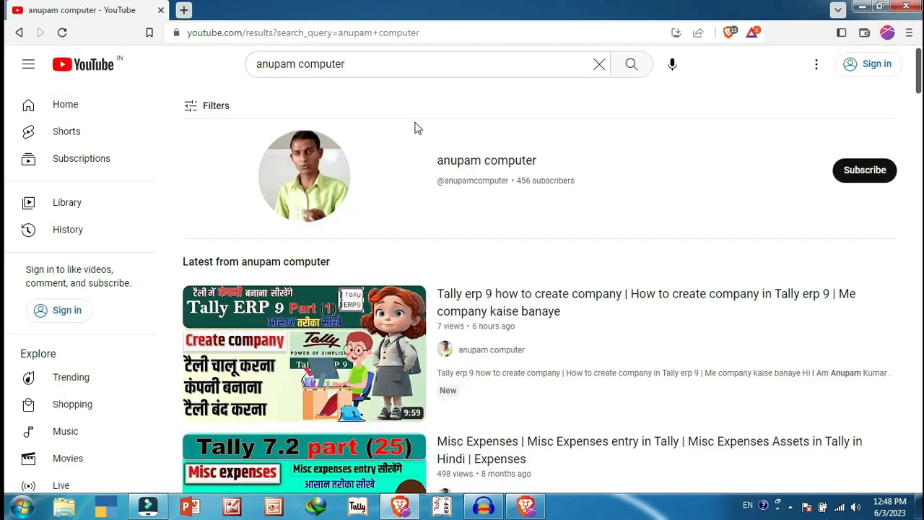
Open the anupam computer channel's list of videos and browse through its Tally lessons.
click(453, 165)
click(292, 338)
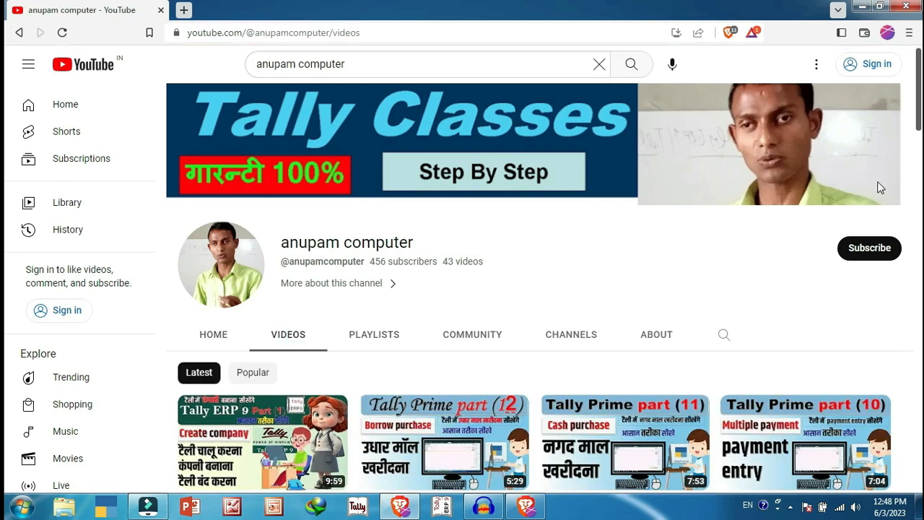
drag(918, 115, 918, 161)
scroll(5, 327, down, 10)
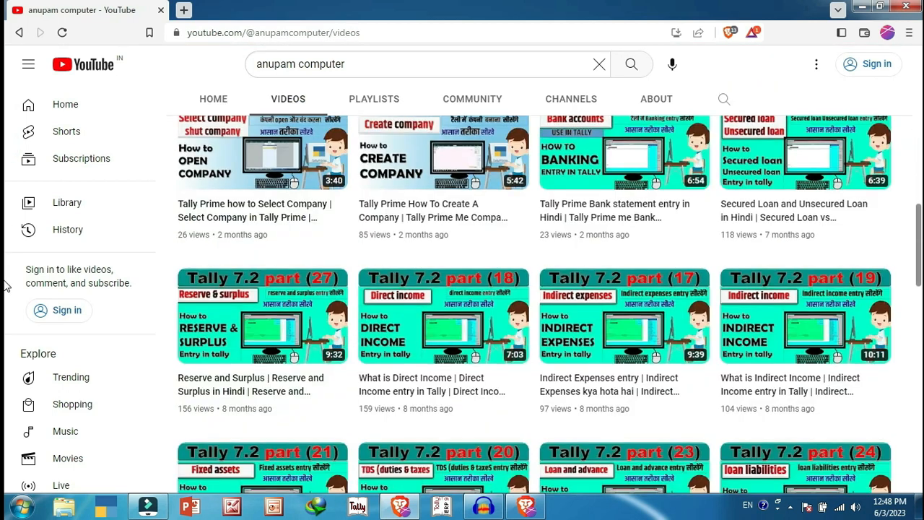
scroll(6, 326, down, 10)
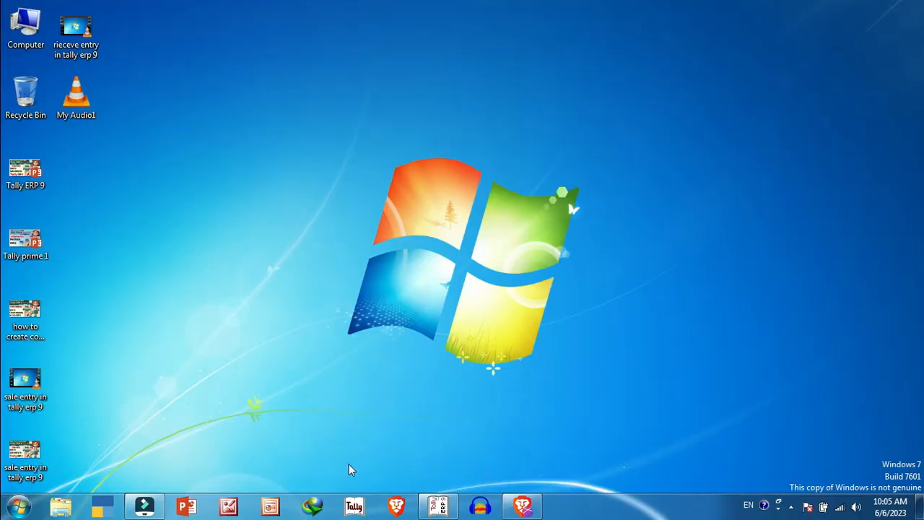
Switch to Tally.ERP 9 and open the Day Book of the Sony company.
click(439, 506)
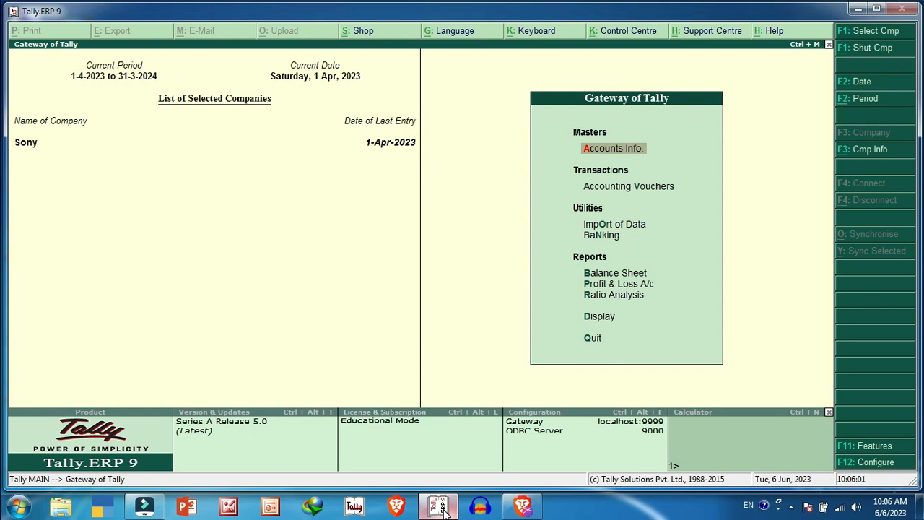
key(Down)
key(Down)
key(Down)
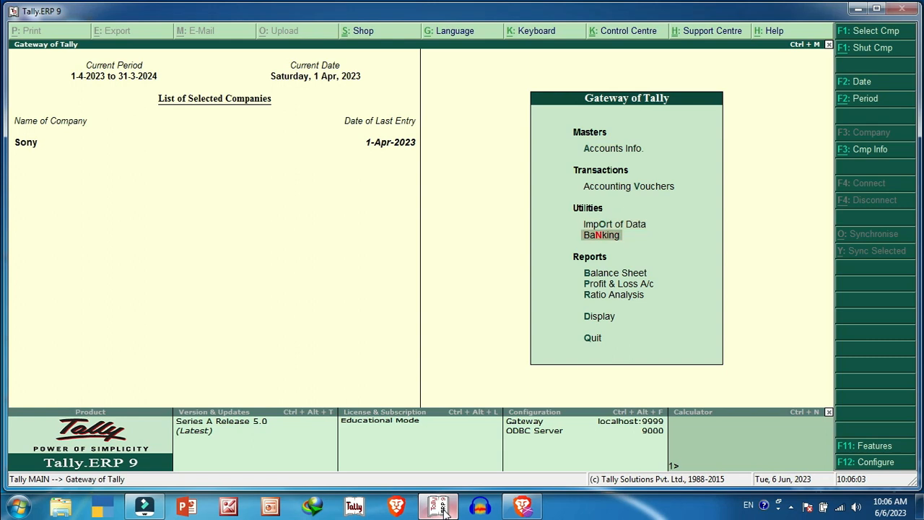
key(Up)
key(Up)
key(Down)
key(Down)
key(Down)
key(Down)
key(Down)
key(Down)
key(Return)
key(Down)
key(Down)
key(Down)
key(Up)
key(Up)
key(Return)
Examine the purchase vouchers listed in the Day Book, comparing their parties and credit amounts.
key(Down)
key(Up)
key(Down)
key(Up)
key(Down)
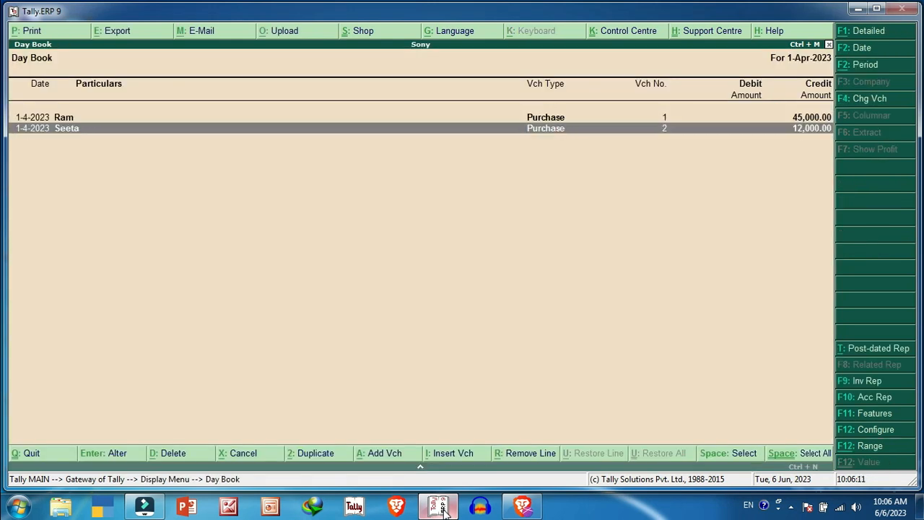
key(Up)
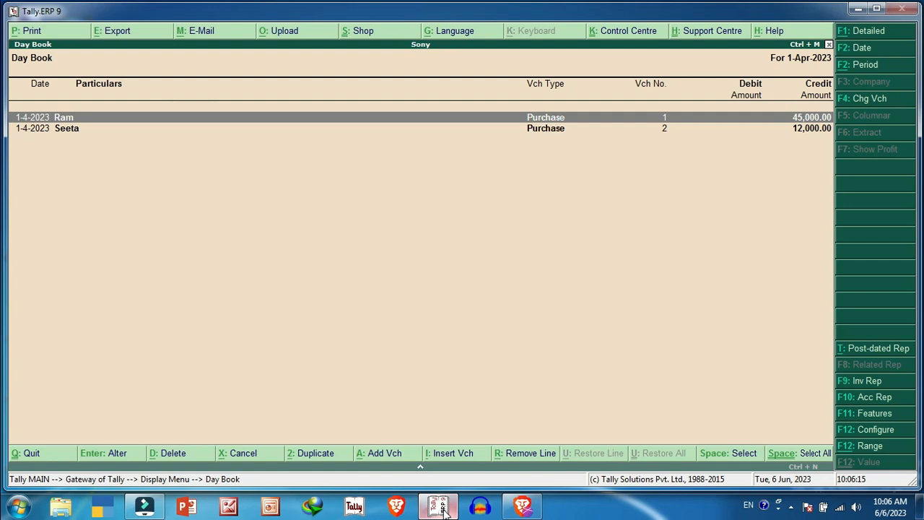
key(Down)
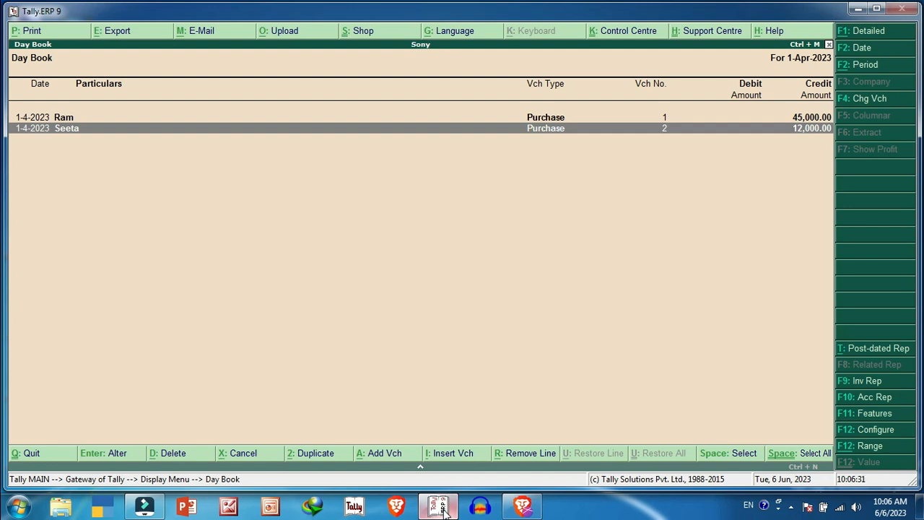
key(Up)
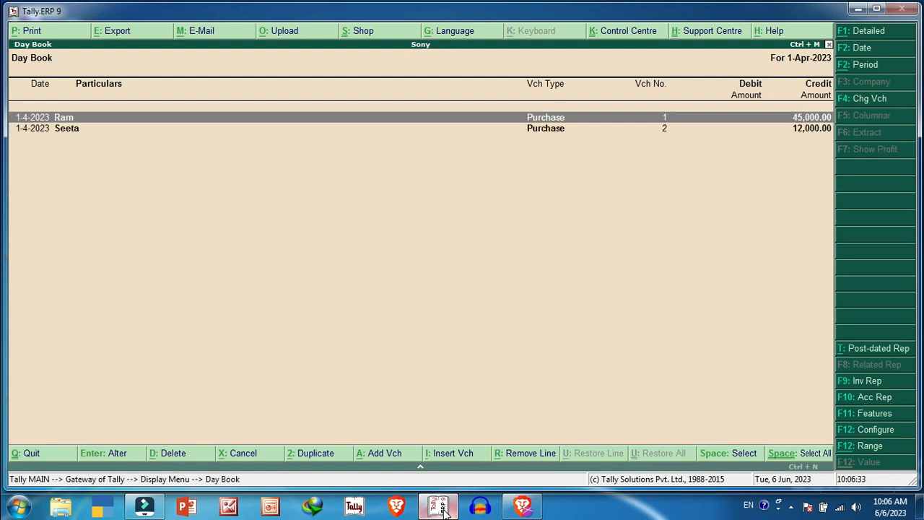
key(Down)
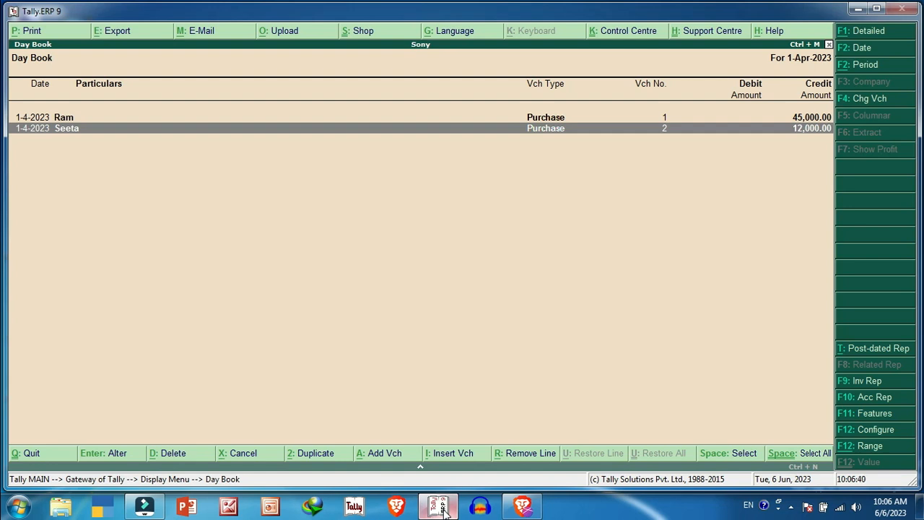
Leave the Day Book and open the Balance Sheet in its detailed view.
key(Escape)
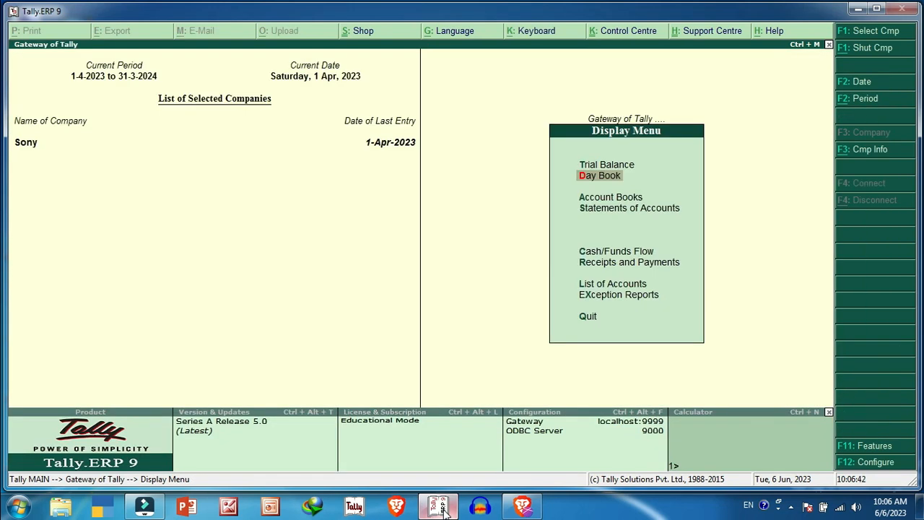
key(Escape)
key(Up)
key(Up)
key(Up)
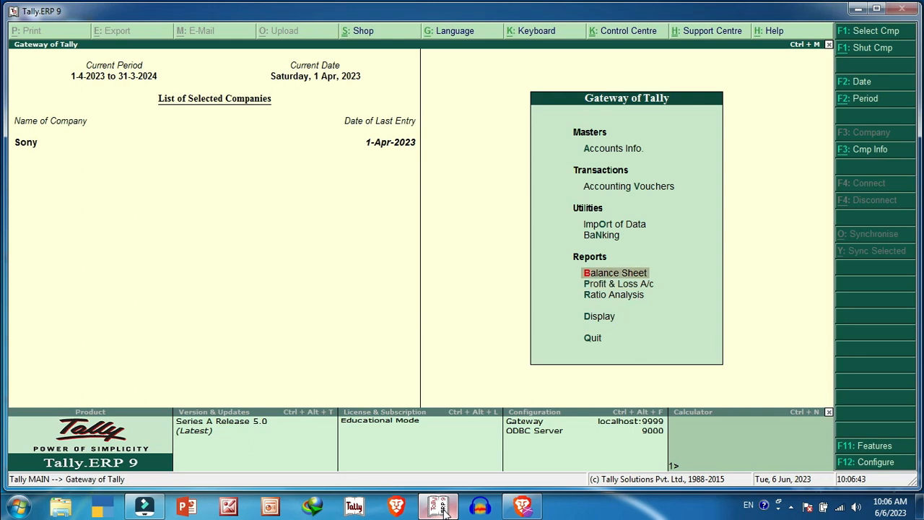
key(Return)
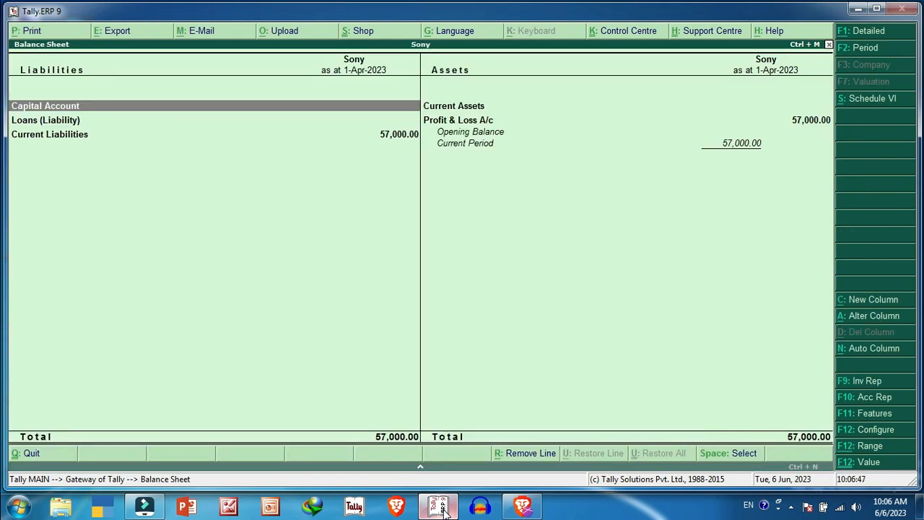
key(alt+F1)
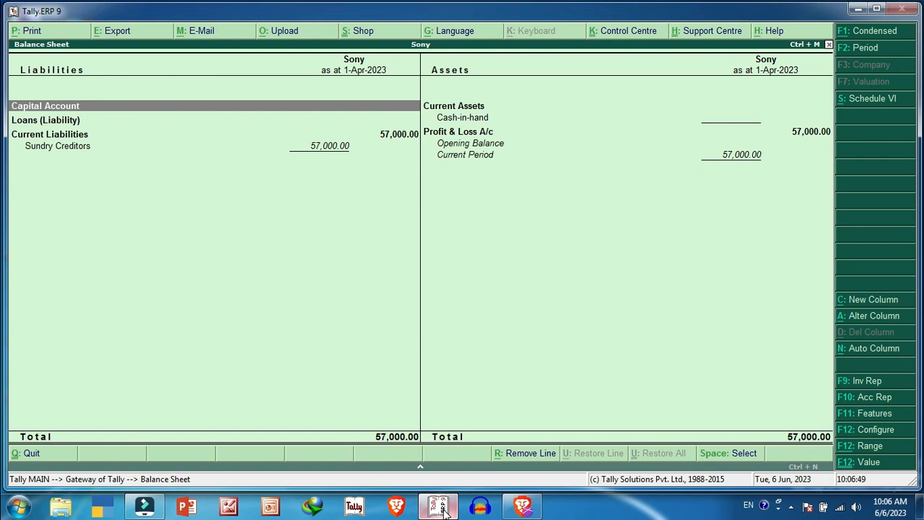
Review the asset and liability lines of the Balance Sheet and open the Sundry Creditors group summary.
key(Right)
key(Down)
key(Down)
key(Left)
key(Down)
key(Down)
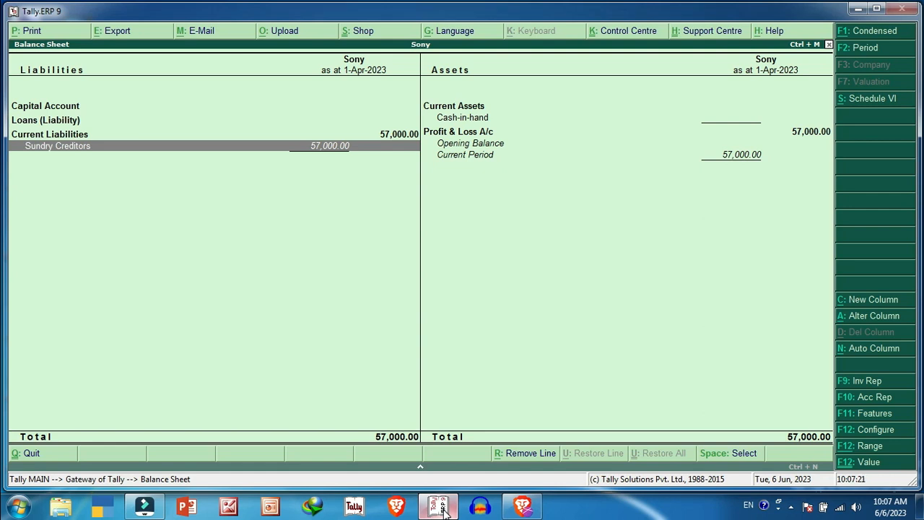
key(Return)
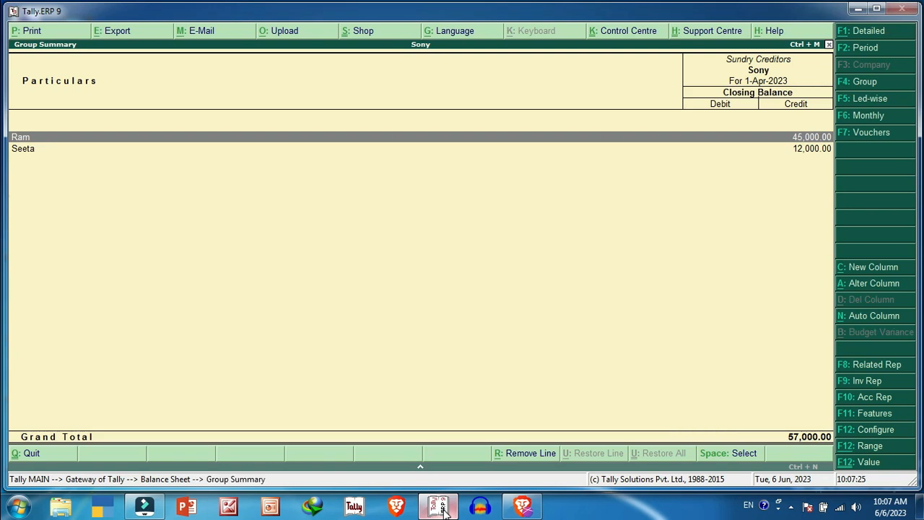
Examine the closing balance of each supplier in the Sundry Creditors summary.
key(Down)
key(Up)
key(Down)
key(Up)
key(Down)
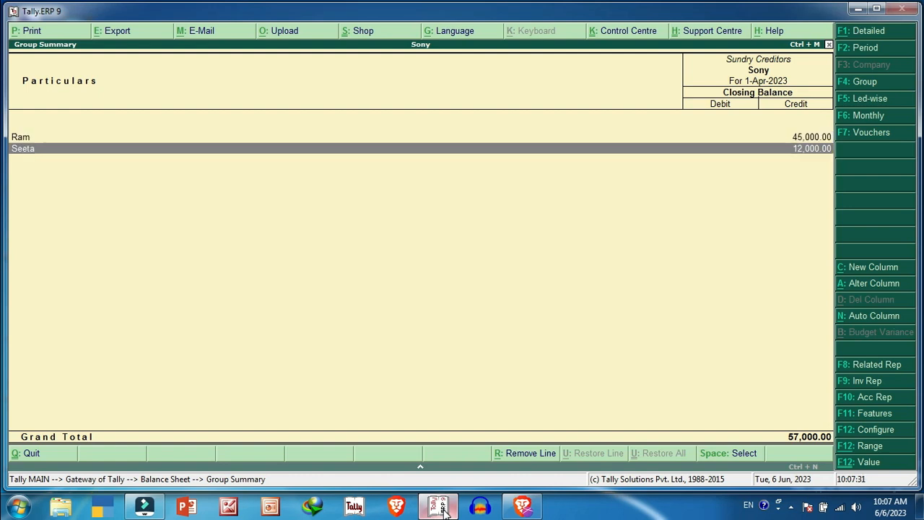
key(Up)
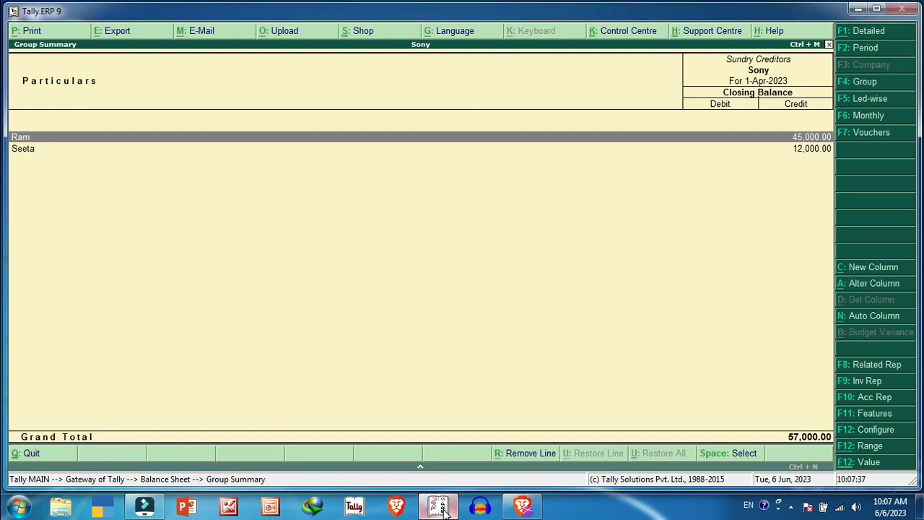
View the April ledger vouchers of the first listed creditor and return to the group summary.
key(Return)
key(Return)
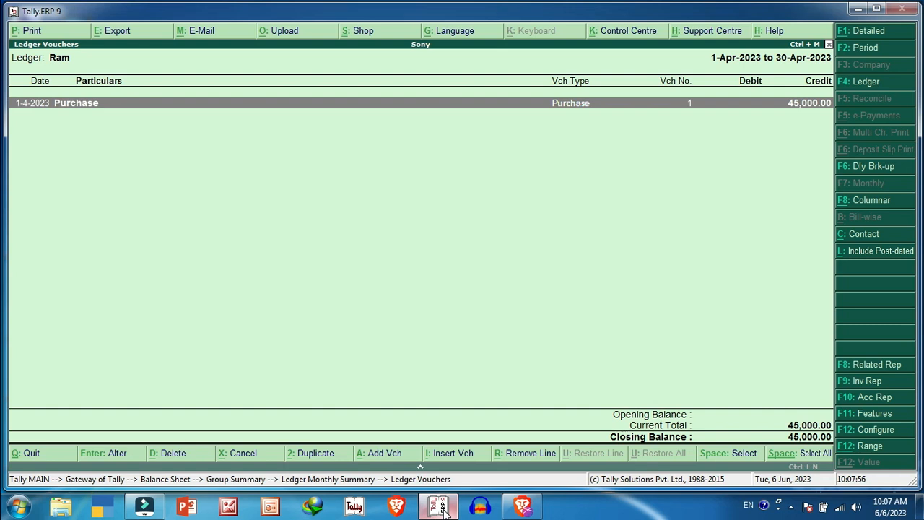
key(Escape)
key(Escape)
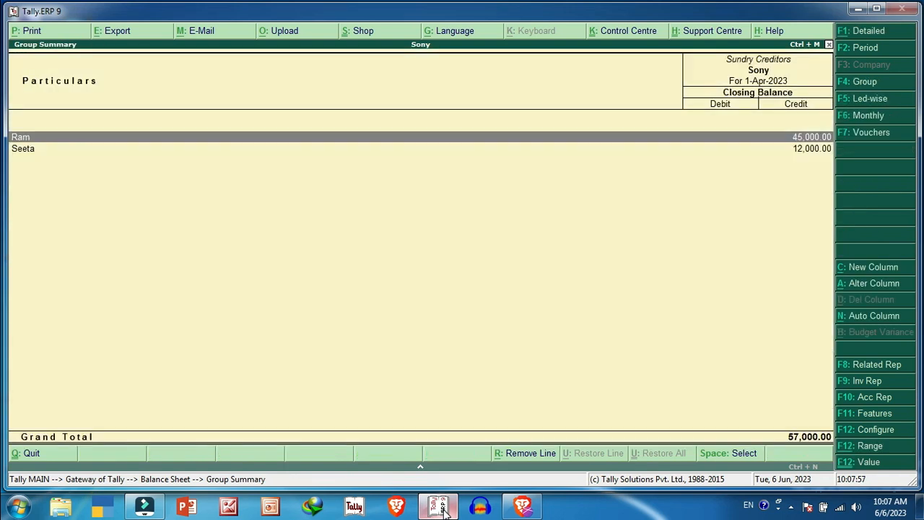
Go back to the Balance Sheet and reopen Sundry Creditors to recheck the balances owed to both suppliers.
key(Escape)
key(Up)
key(Down)
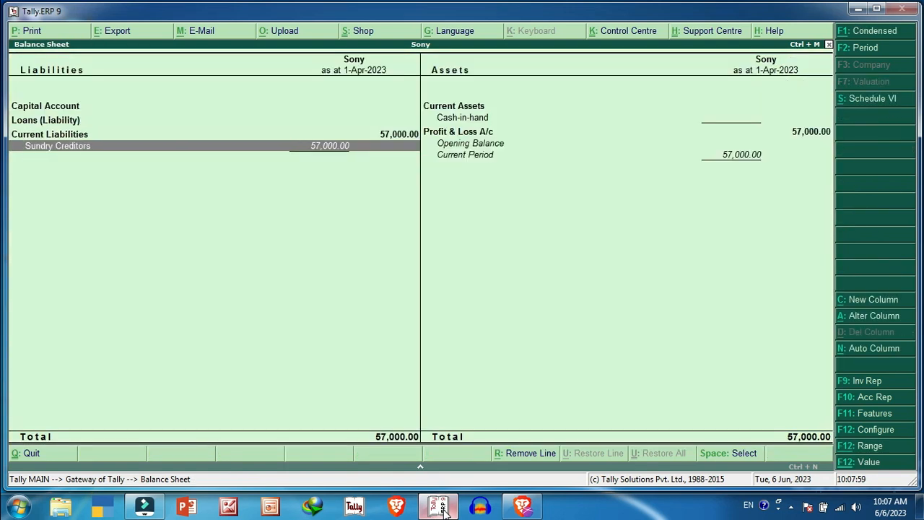
key(Return)
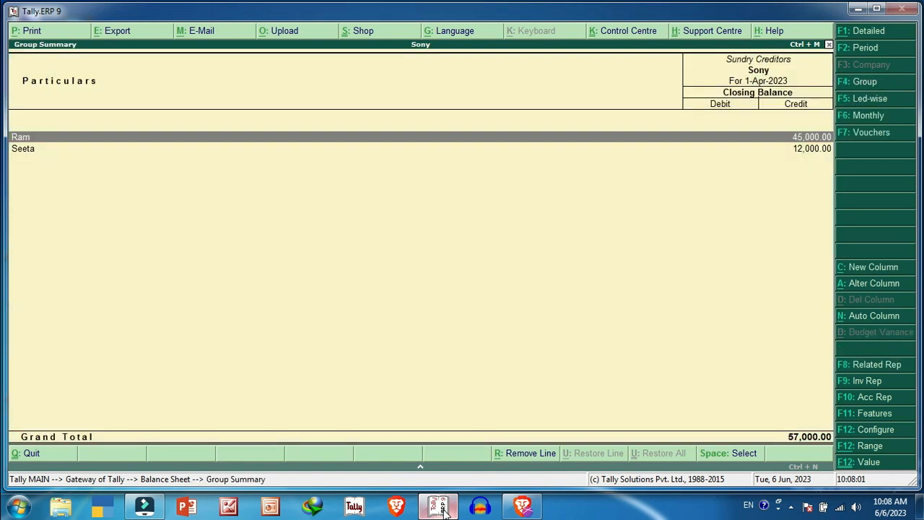
key(Down)
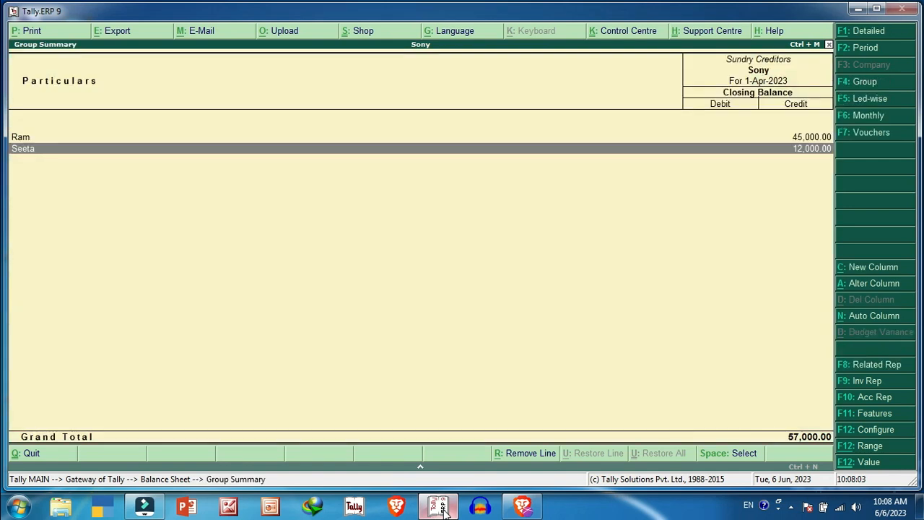
key(Up)
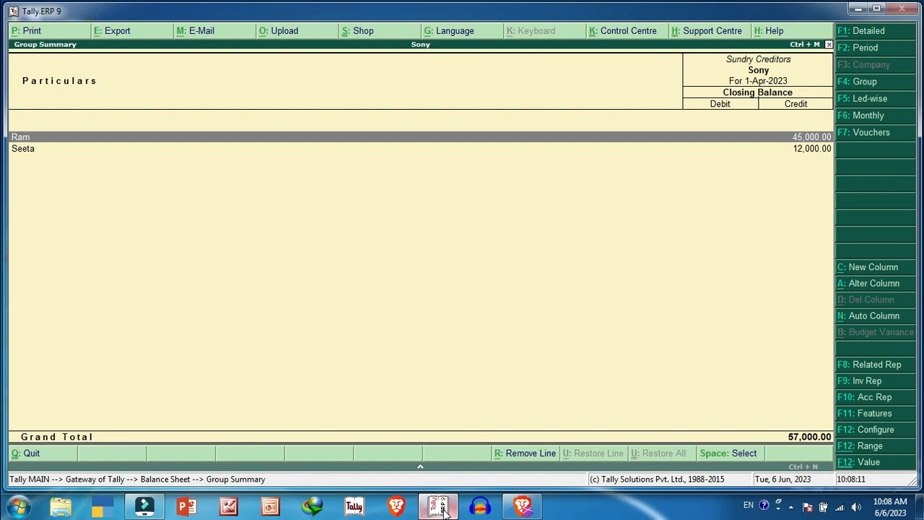
Close the reports and open Accounting Vouchers to start a new voucher.
key(Escape)
key(Escape)
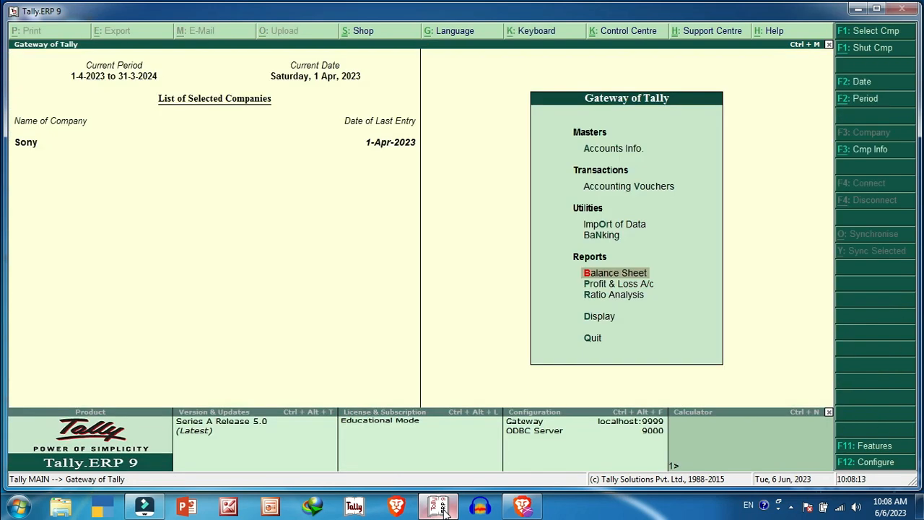
key(Up)
key(Up)
key(Up)
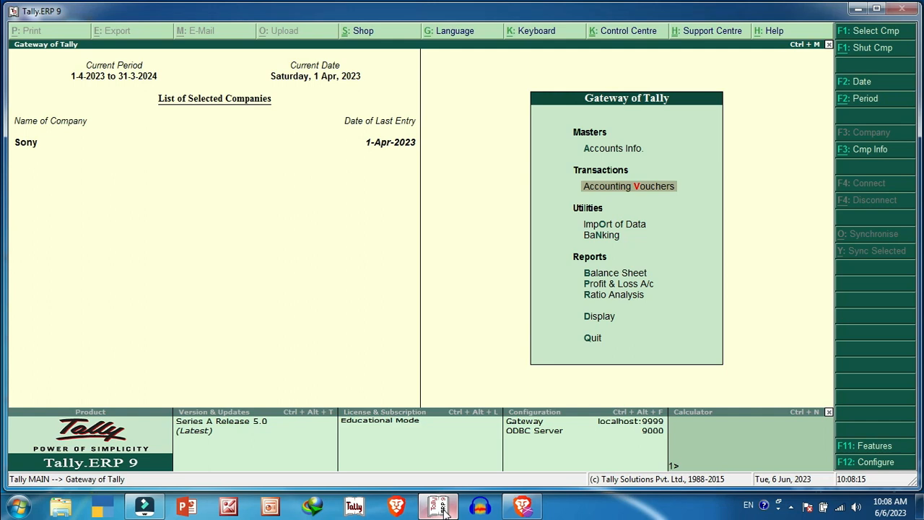
key(Return)
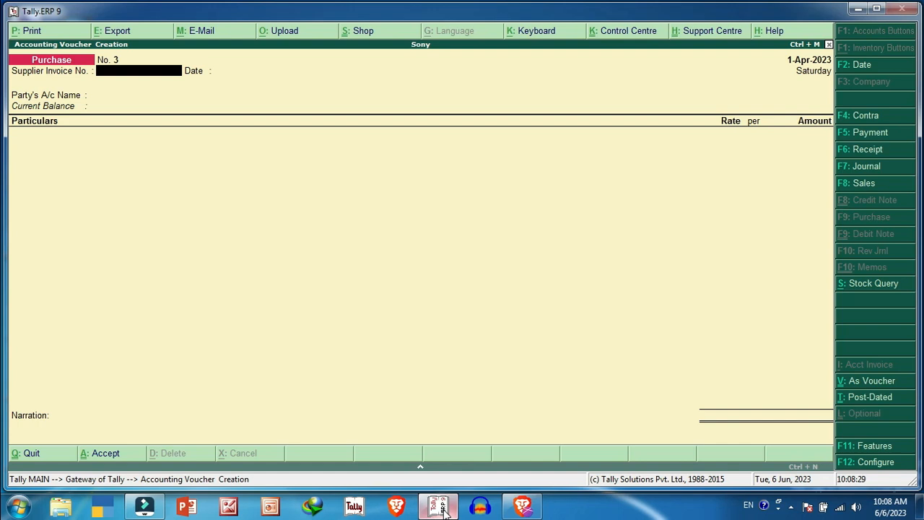
text(100)
key(BackSpace)
key(BackSpace)
key(BackSpace)
text(001)
key(Return)
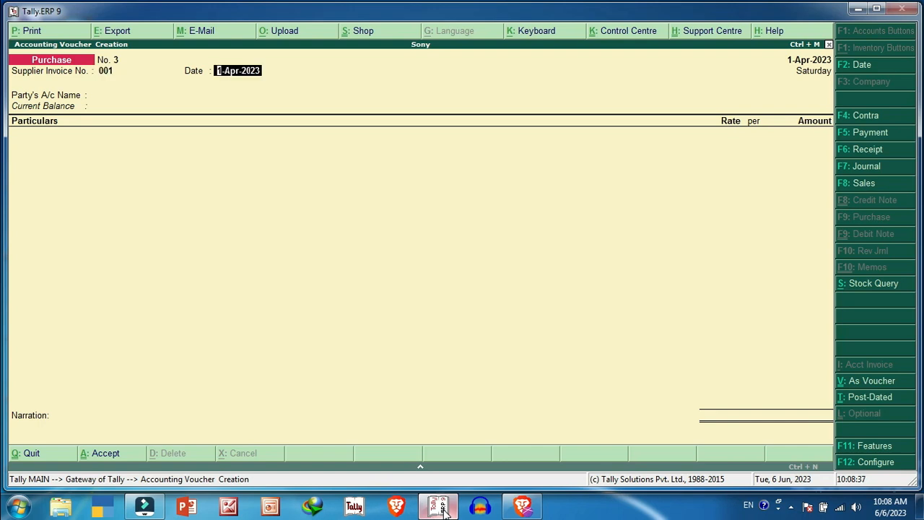
text(1/)
text(2023)
key(Return)
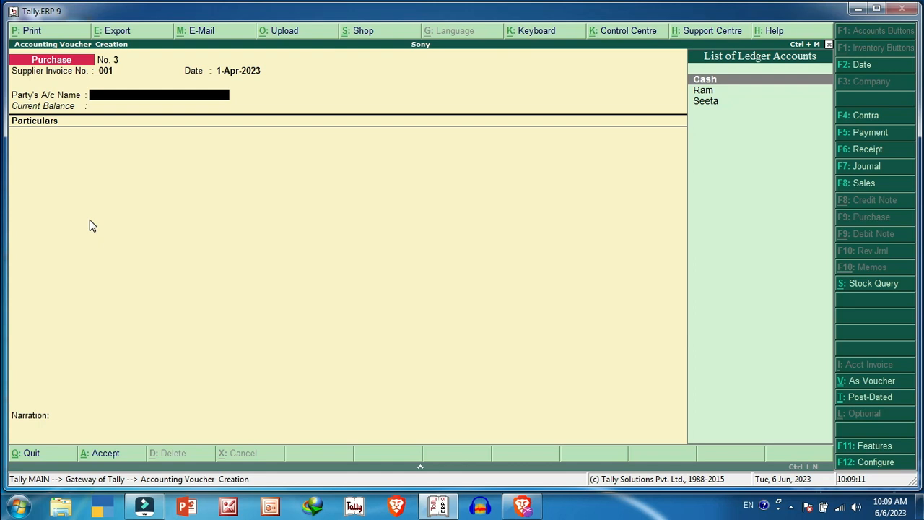
key(Escape)
key(Down)
key(Up)
key(Return)
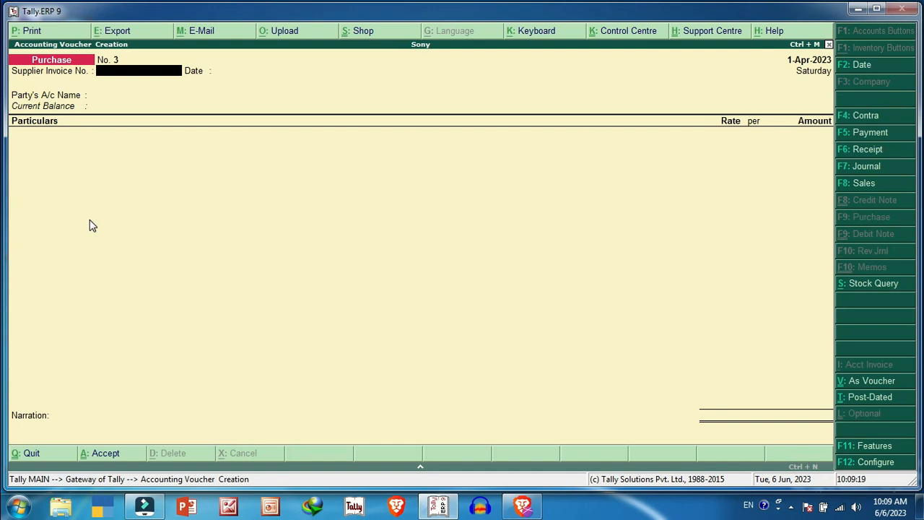
Switch the new accounting voucher to the Payment type.
key(F5)
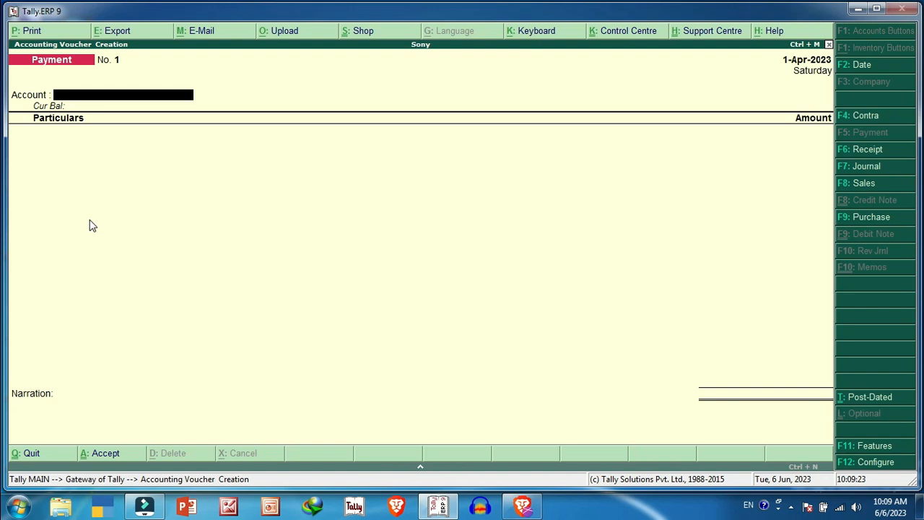
key(space)
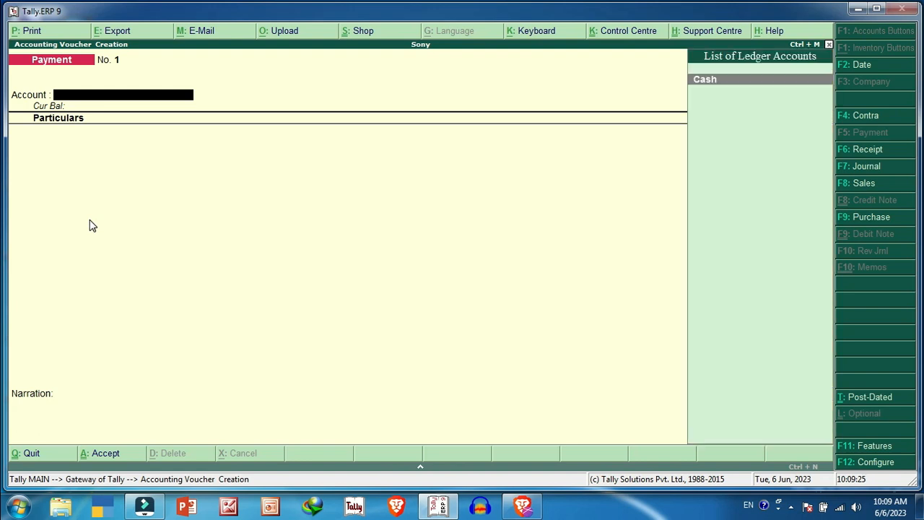
key(Return)
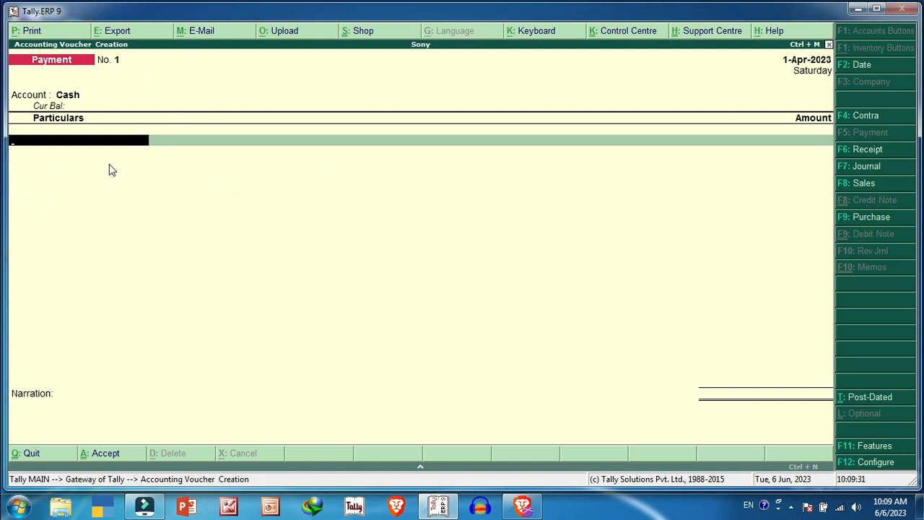
key(space)
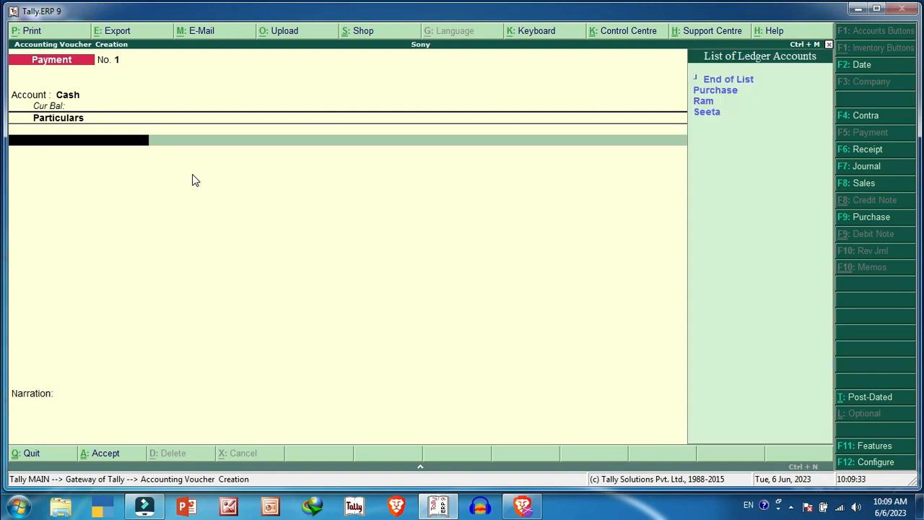
key(Down)
key(Down)
key(Down)
key(Up)
key(Up)
key(Down)
key(Down)
key(Up)
key(Down)
key(Up)
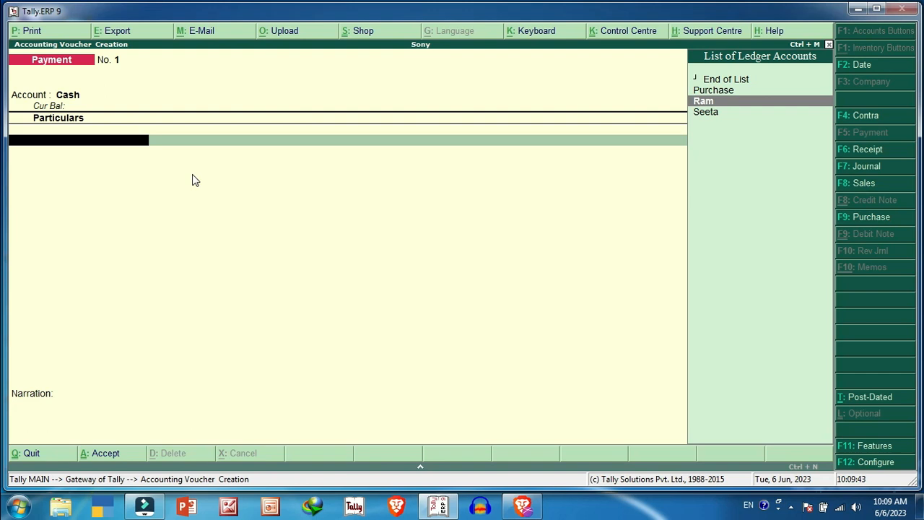
key(Escape)
key(y)
Open the Balance Sheet and show it in detailed view down to the Sundry Creditors group.
key(Down)
key(Down)
key(Down)
key(Down)
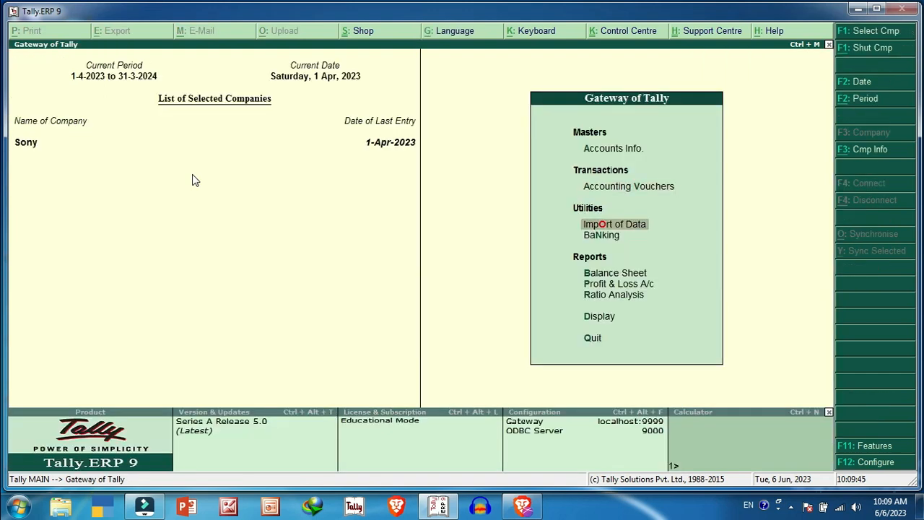
key(Up)
key(Return)
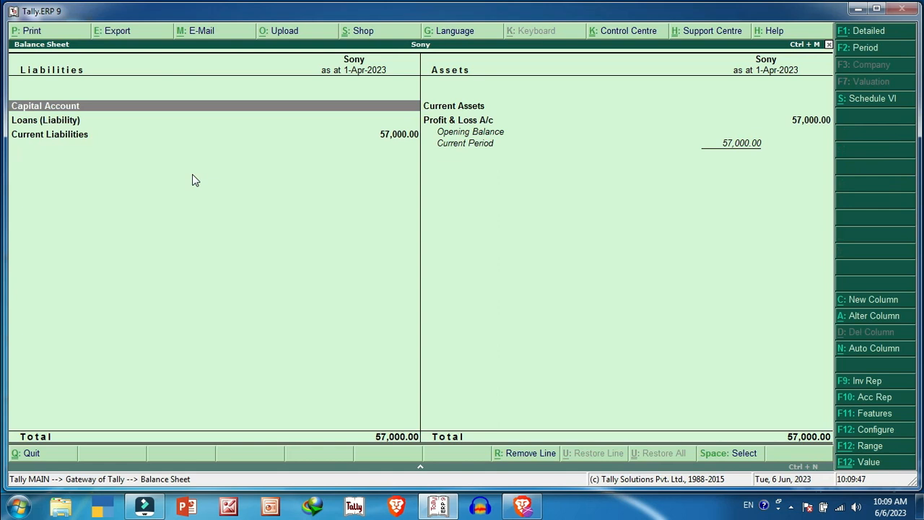
key(alt+F1)
key(Down)
key(Down)
key(Down)
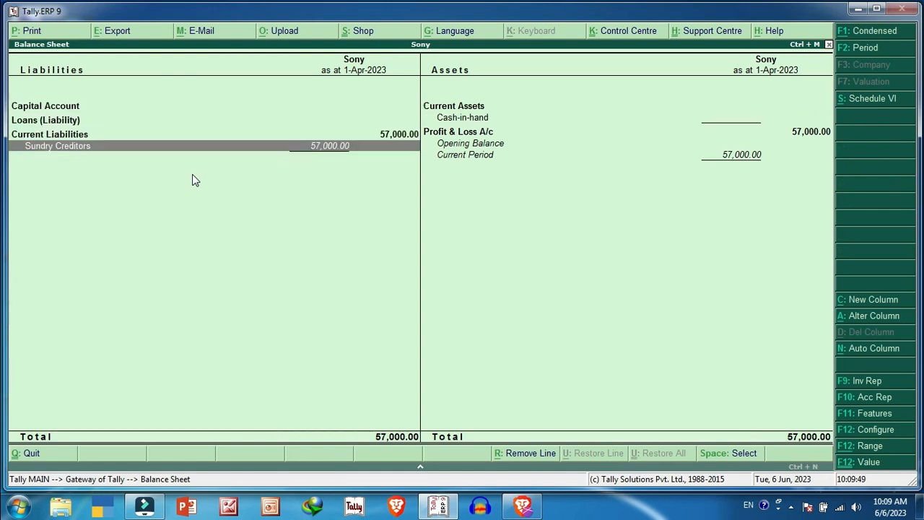
Check each supplier's closing balance in the Sundry Creditors group summary and close the reports.
key(Return)
key(Down)
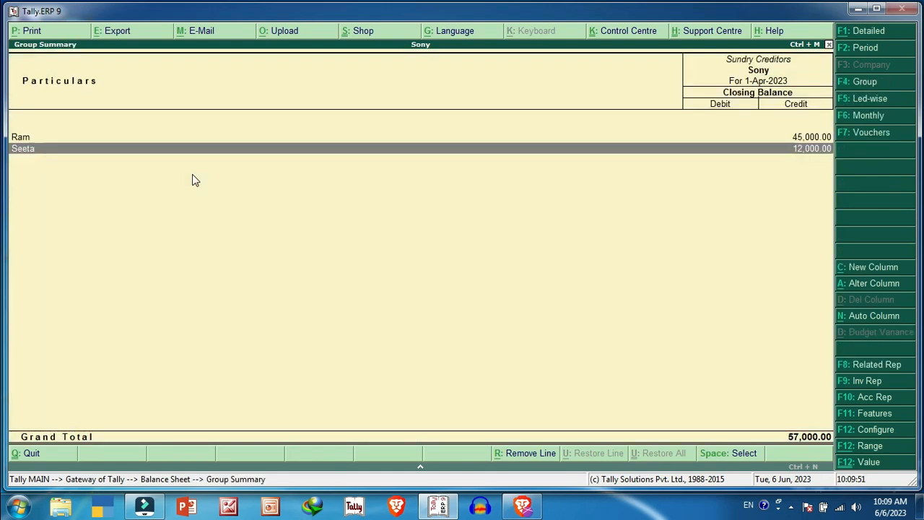
key(Up)
key(Down)
key(Up)
key(Escape)
key(Escape)
Open a new payment voucher in Accounting Vouchers and set Cash as its account.
key(Up)
key(Up)
key(Up)
key(Return)
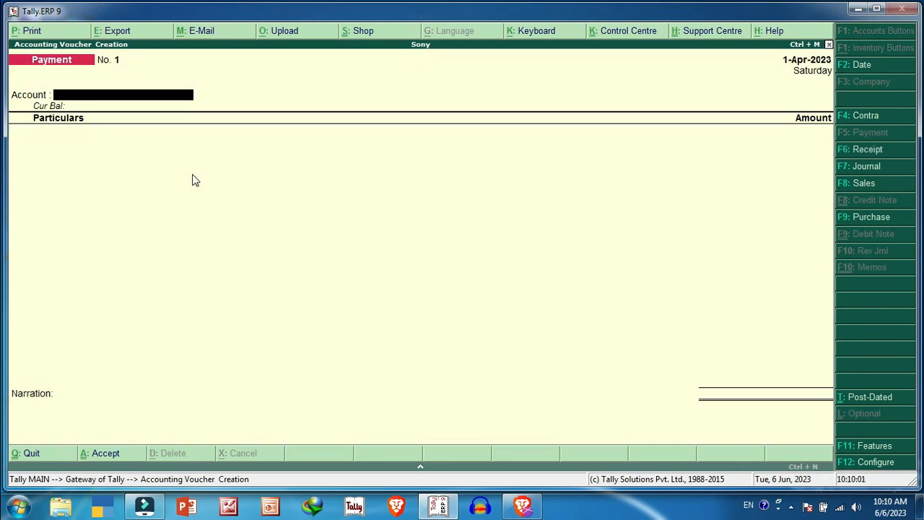
key(space)
key(Return)
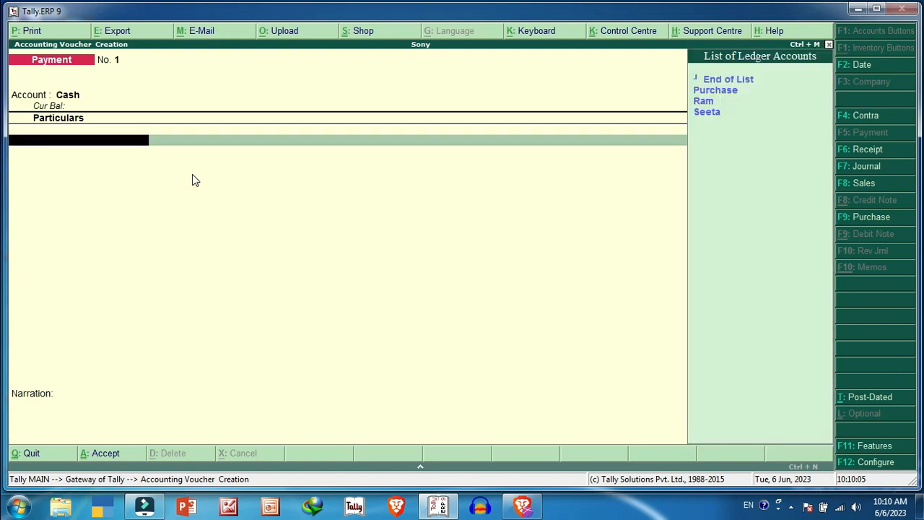
Enter the first-listed supplier as the payee with an amount of 45,000 and save the payment voucher.
key(Down)
key(Down)
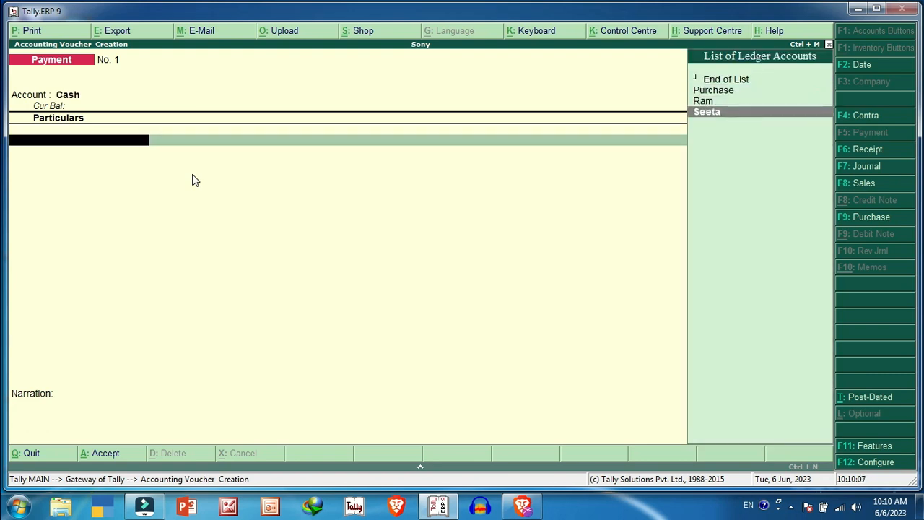
key(Up)
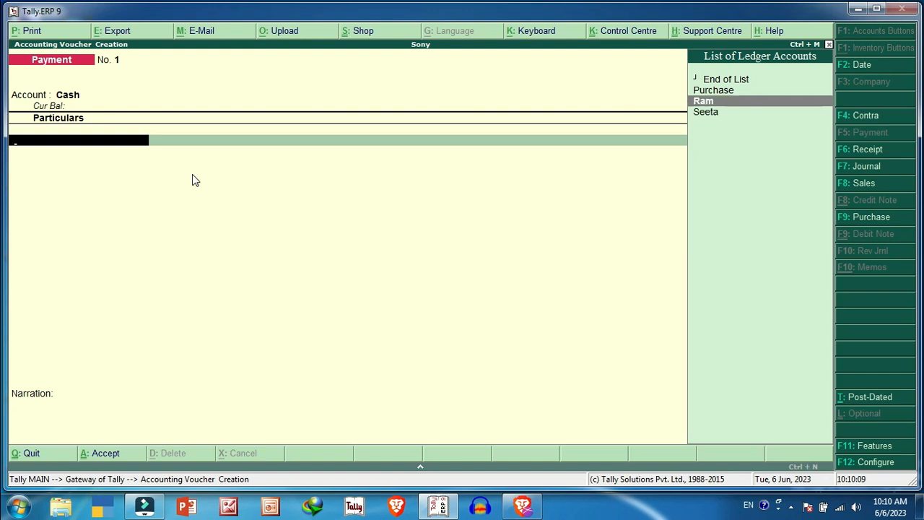
key(Return)
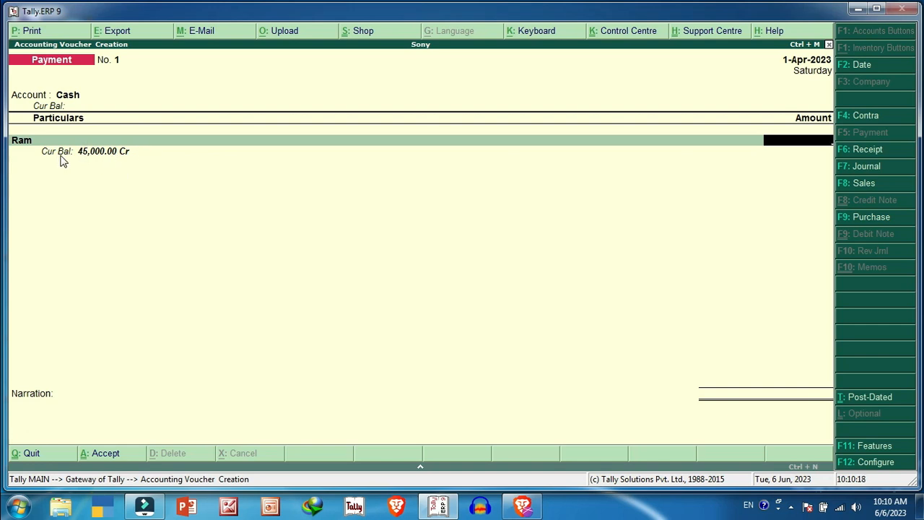
text(45000)
key(Return)
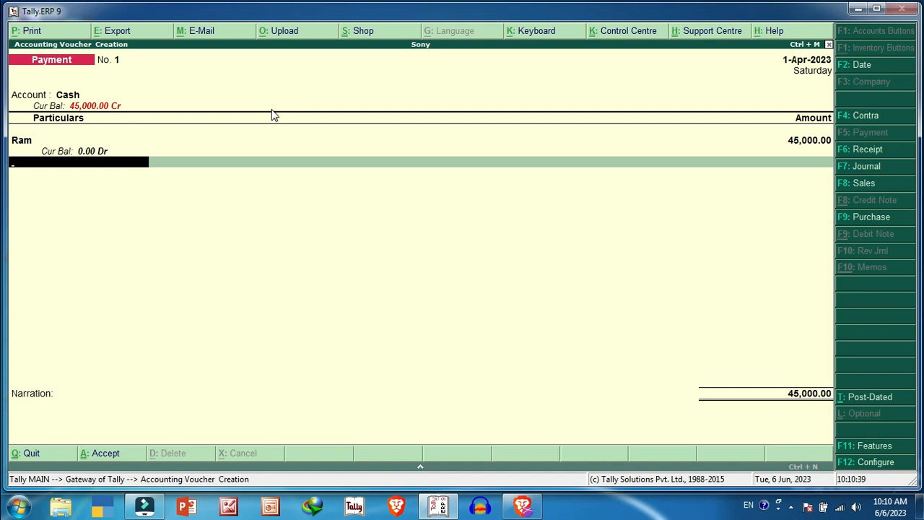
key(Return)
key(Return)
key(Return)
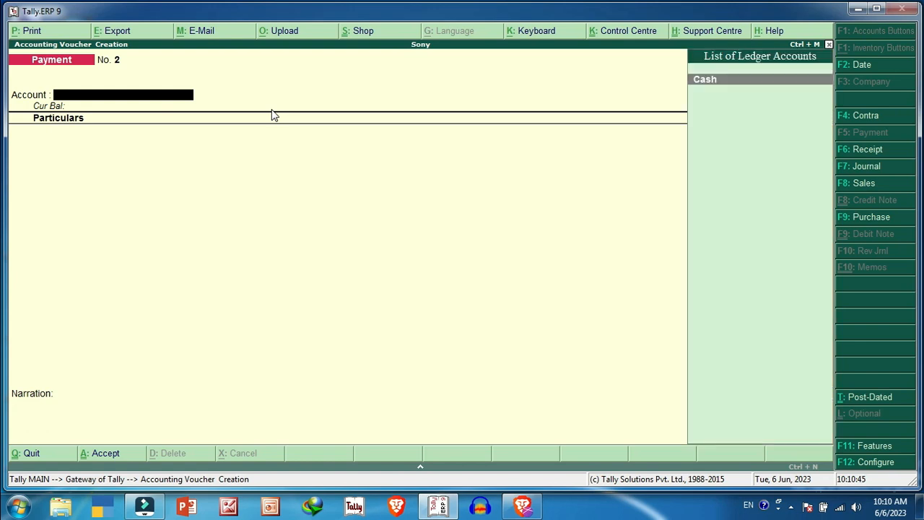
Record a second payment voucher from Cash paying the other supplier 12,000, save it and quit voucher entry.
key(Return)
key(Down)
key(Down)
key(Down)
key(Return)
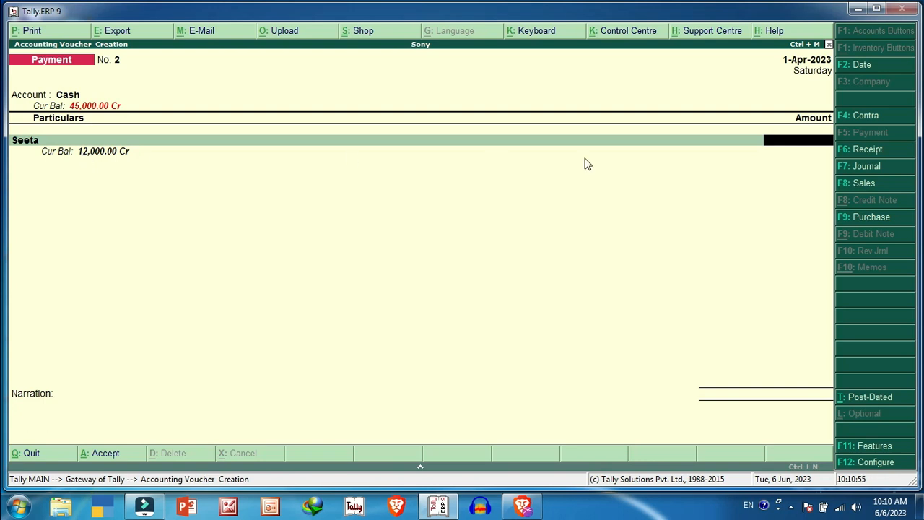
text(2000)
key(Return)
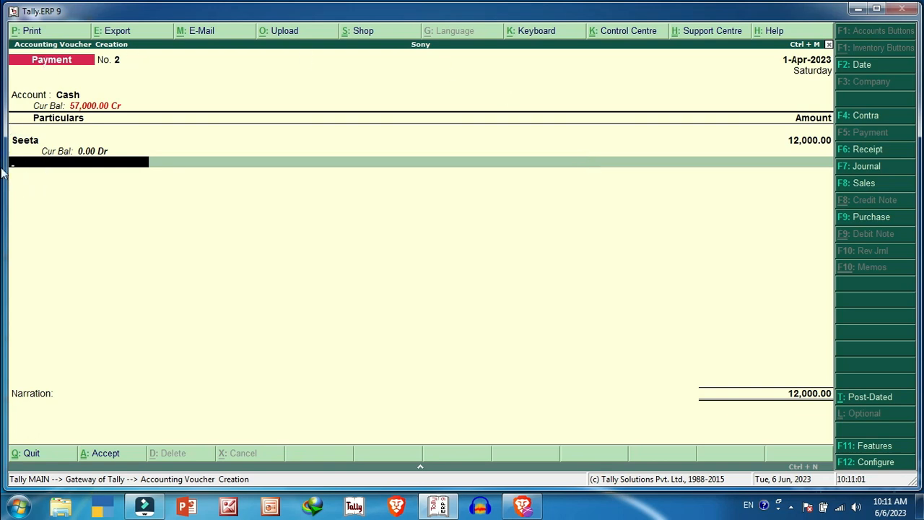
key(Return)
key(Return)
key(Return)
key(Escape)
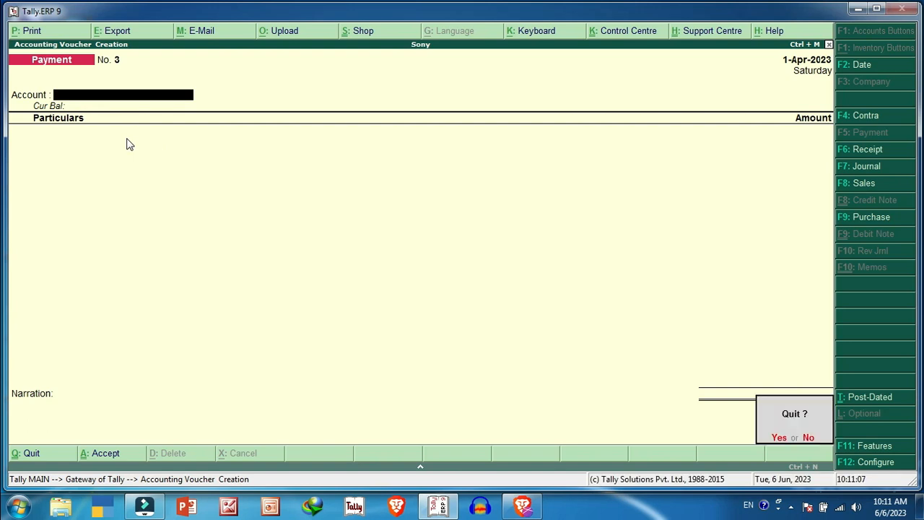
key(Return)
Check the Sundry Creditors group through the detailed Balance Sheet and return to the Gateway of Tally.
key(Down)
key(Down)
key(Down)
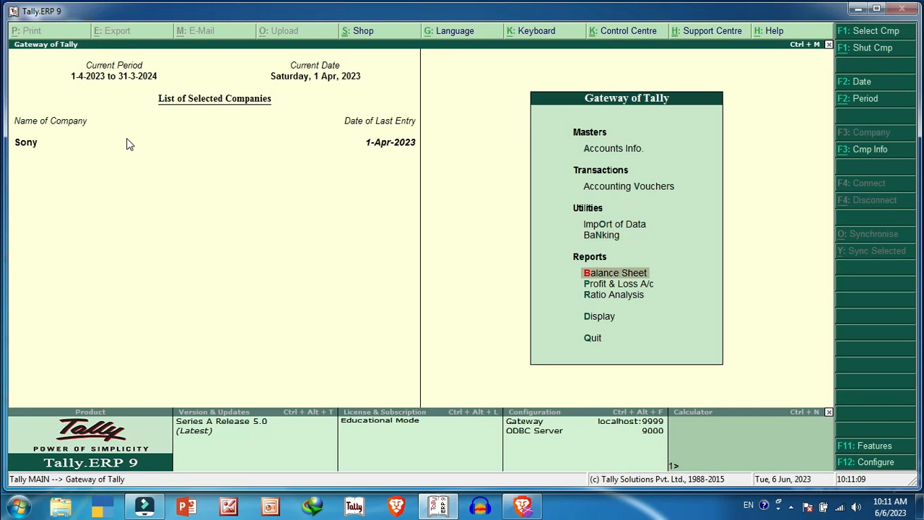
key(Return)
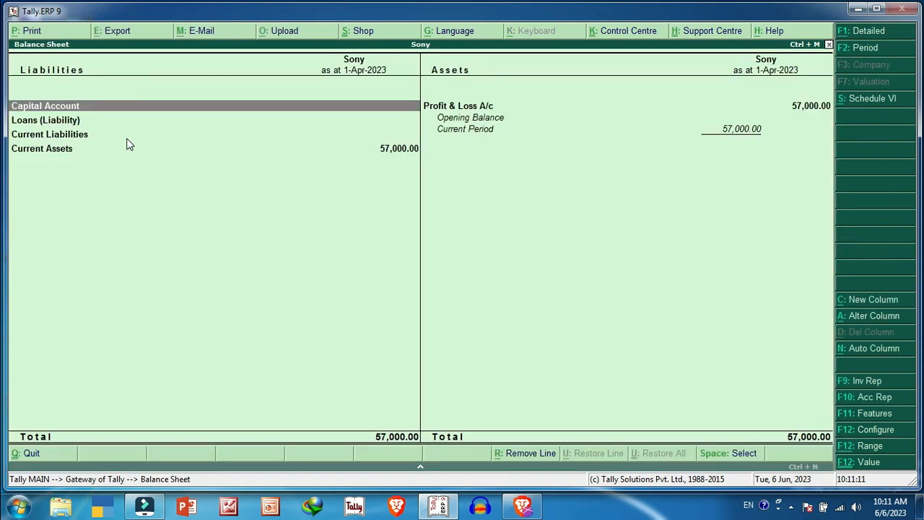
key(alt+F1)
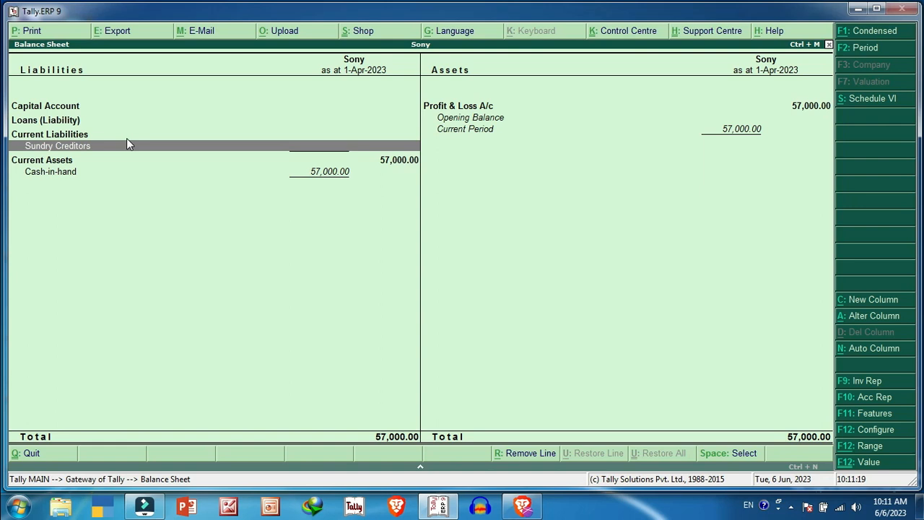
key(Return)
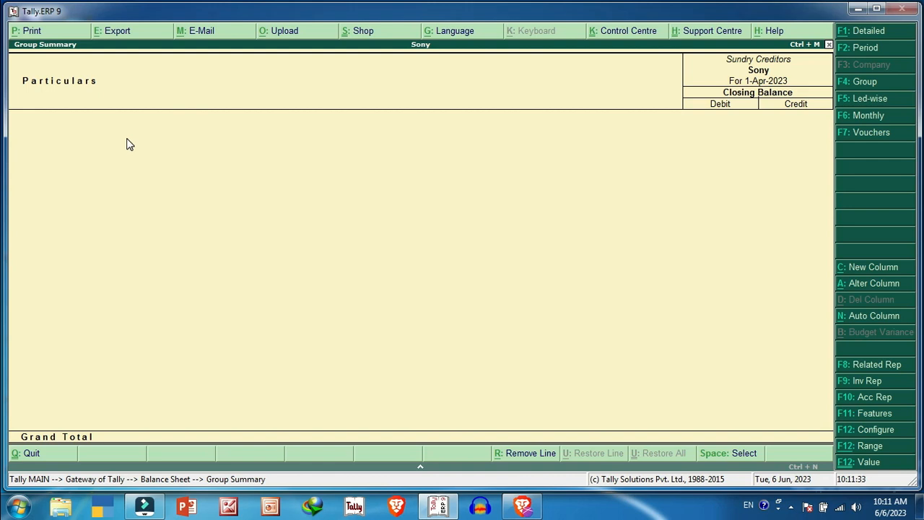
key(Escape)
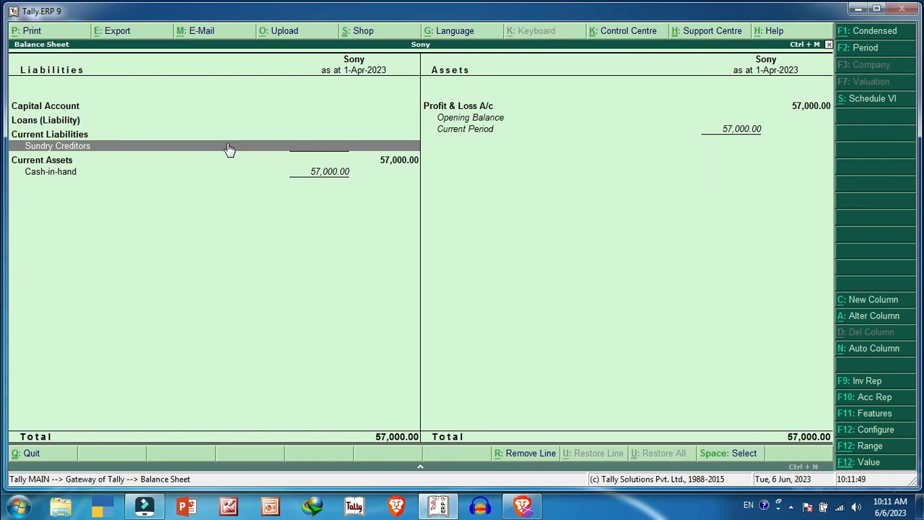
key(Escape)
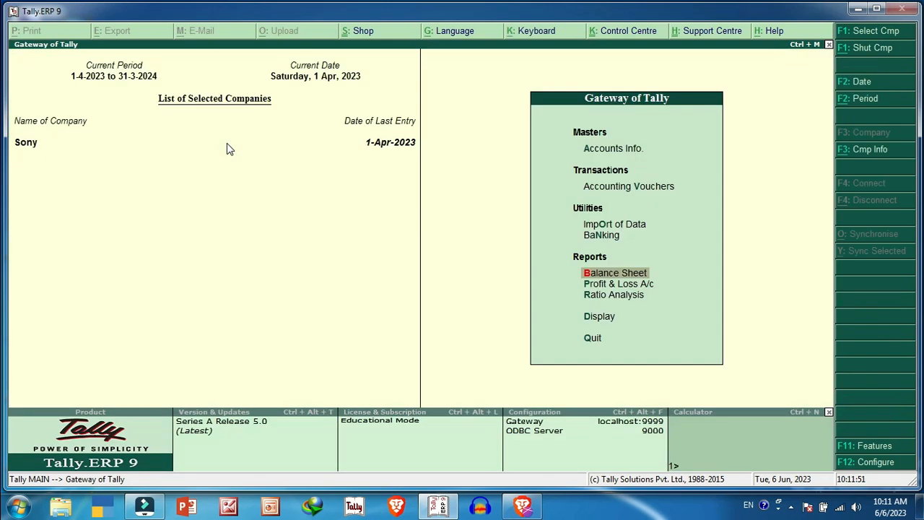
Open the Day Book from the display reports.
key(Down)
key(Down)
key(Down)
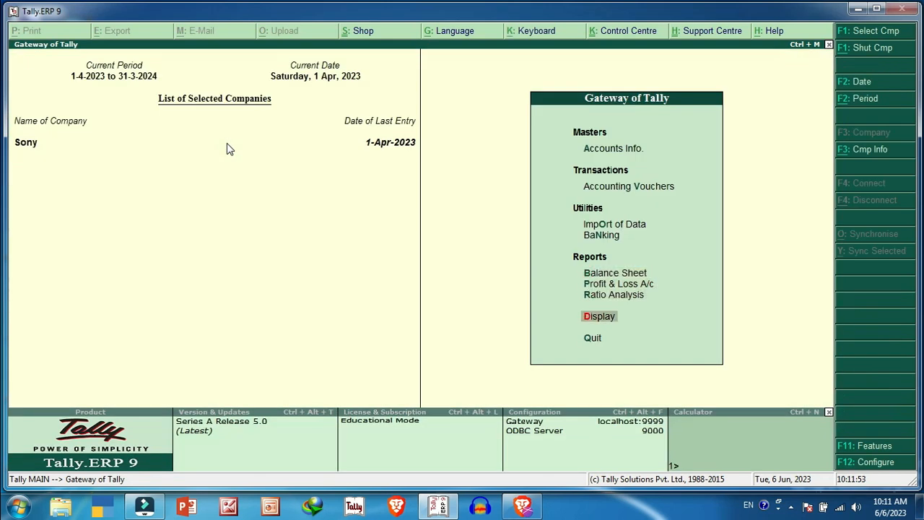
key(Return)
key(Down)
key(Down)
key(Up)
key(Up)
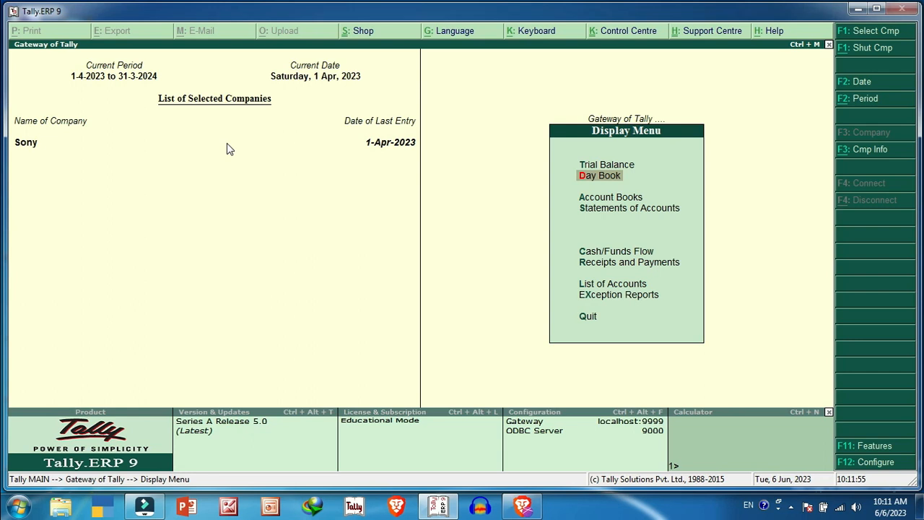
key(Return)
Examine the payment and purchase vouchers listed in the Day Book, comparing each supplier's debit and credit amounts.
key(Down)
key(Down)
key(Down)
key(Up)
key(Up)
key(Up)
key(Down)
key(Down)
key(Down)
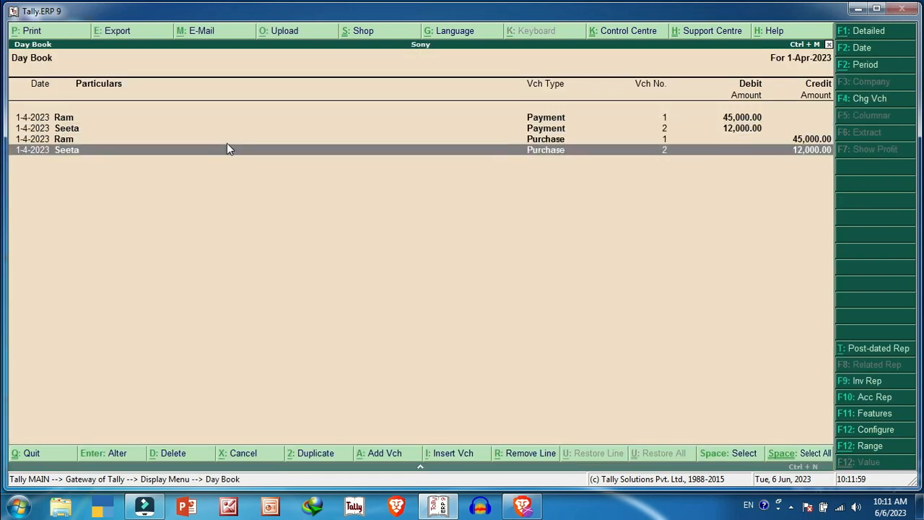
key(Up)
key(Up)
key(Up)
key(Down)
key(Up)
key(Up)
key(Up)
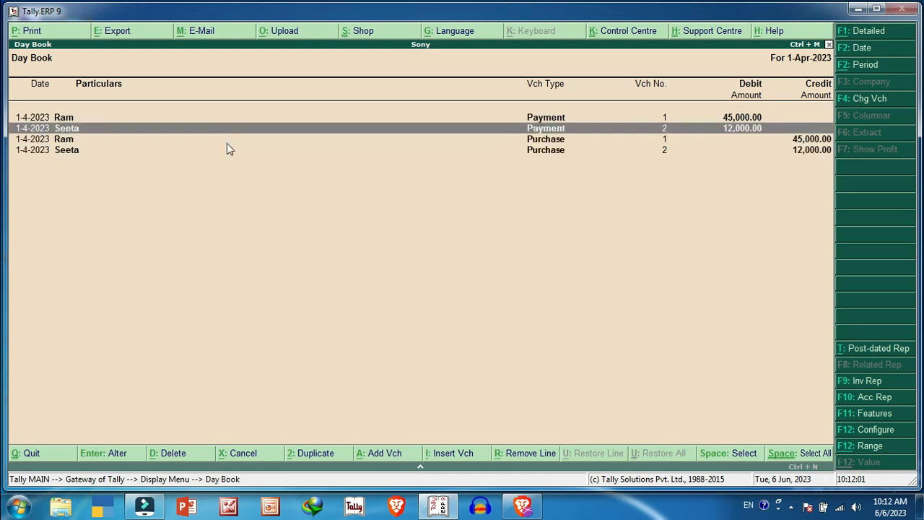
key(Down)
key(Down)
key(Down)
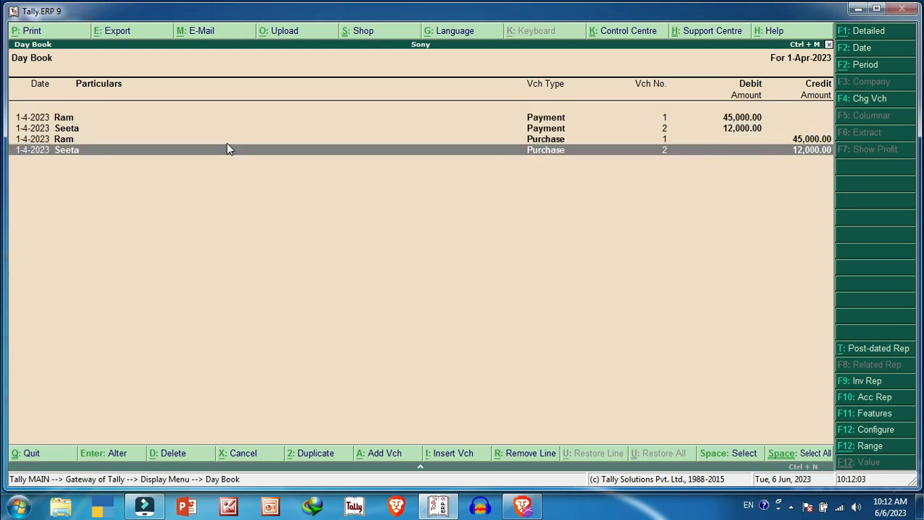
key(Up)
key(Up)
key(Up)
key(Down)
key(Down)
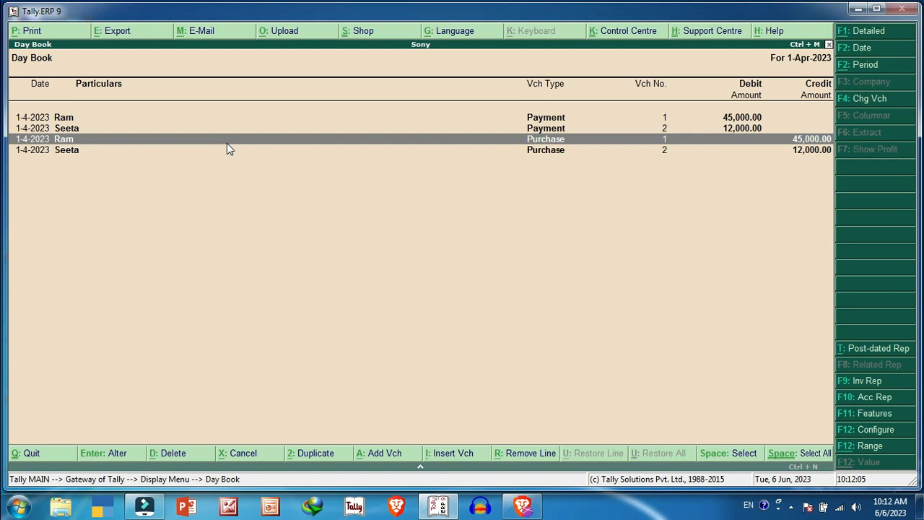
key(Up)
key(Up)
key(Down)
key(Down)
key(Down)
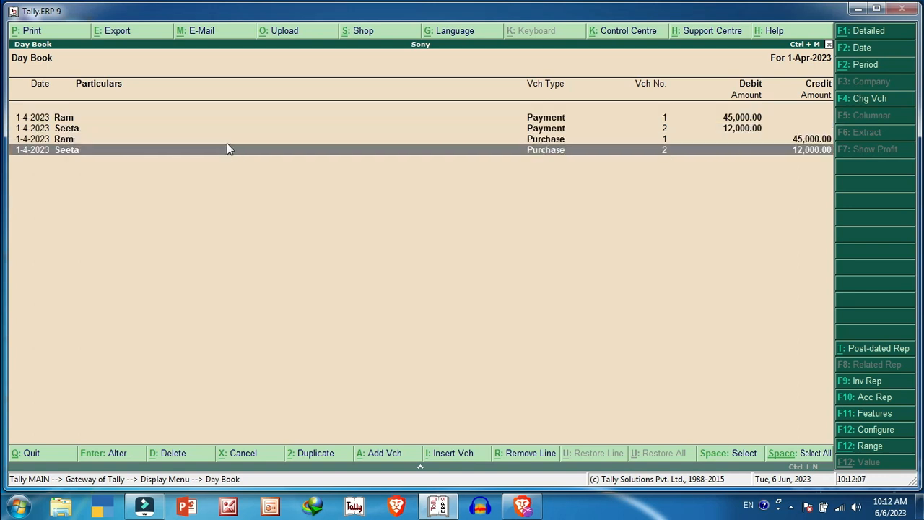